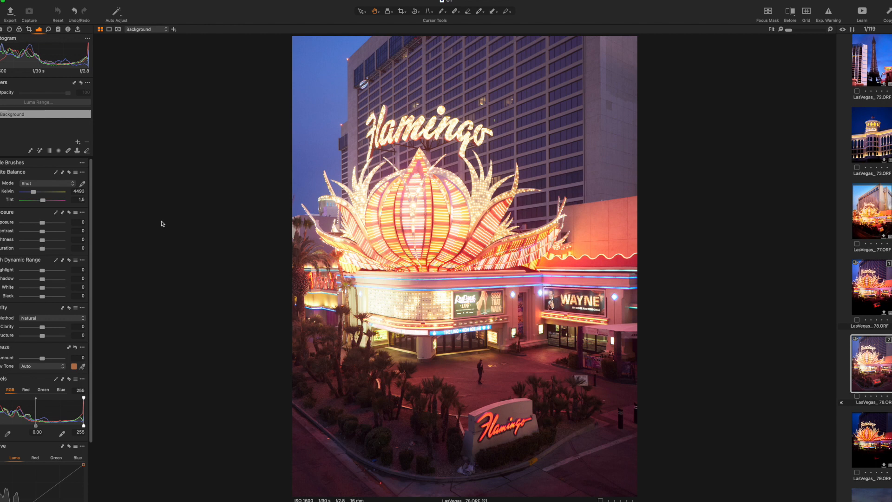
Step: Crop the photo to about 1500 × 2000 px by trimming the top and right edges
key("c")
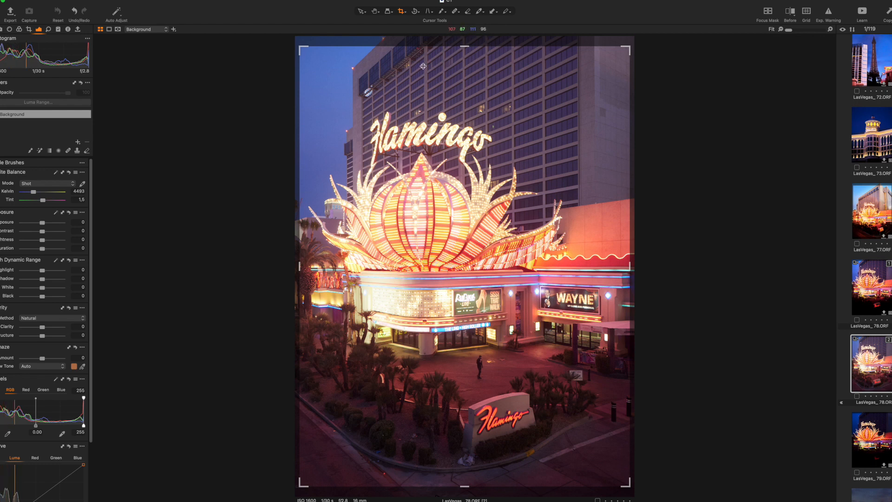
left_click_drag(425, 70, 443, 97)
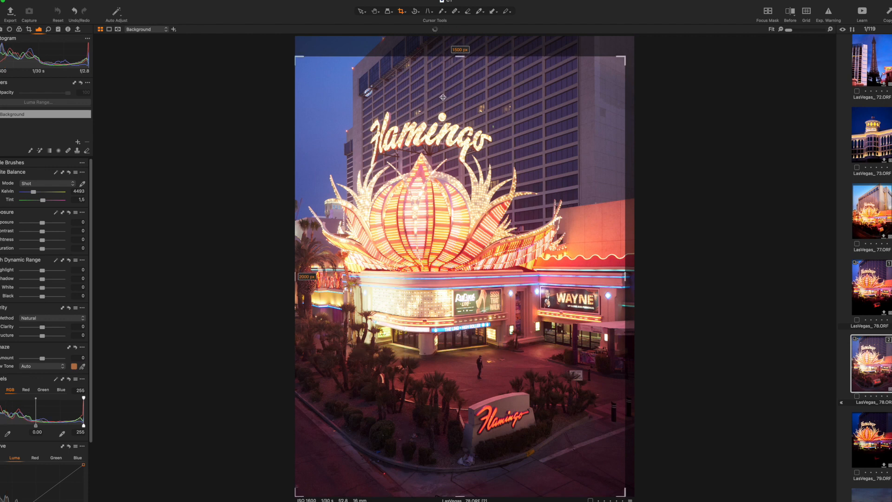
left_click_drag(620, 59, 605, 72)
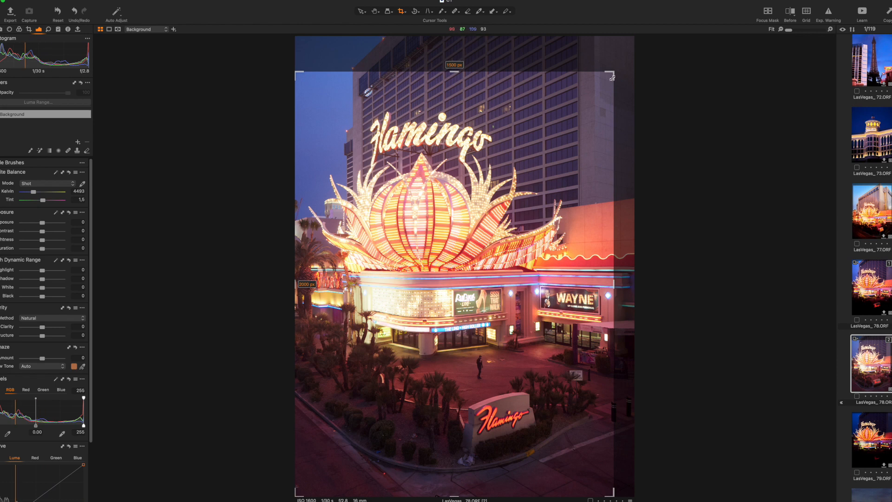
mouse_move(612, 72)
left_mouse_down()
mouse_move(606, 82)
mouse_move(614, 71)
left_mouse_up()
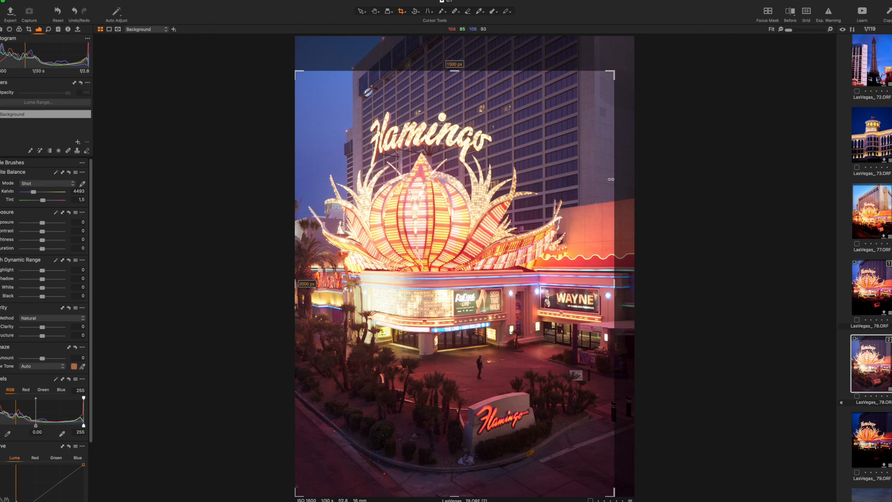
key("h")
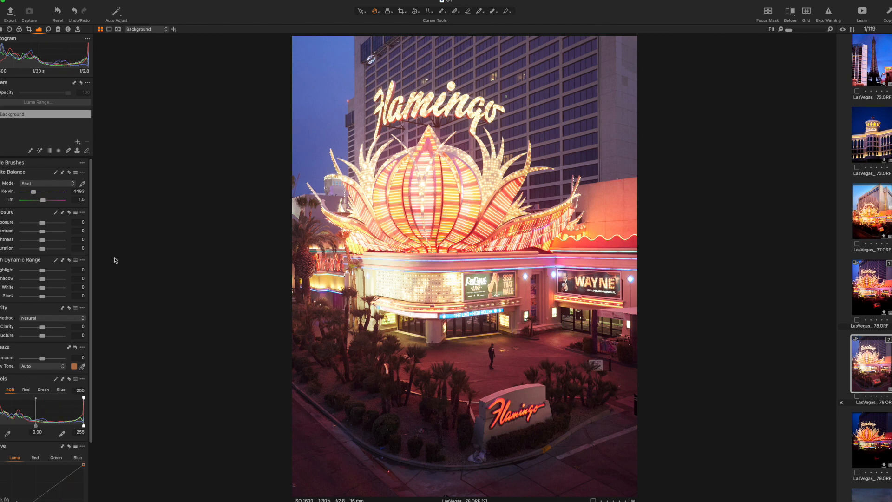
Step: Set exposure to 0.67, highlights to -41 and shadows to -31
left_click(44, 225)
left_click_drag(45, 225, 47, 227)
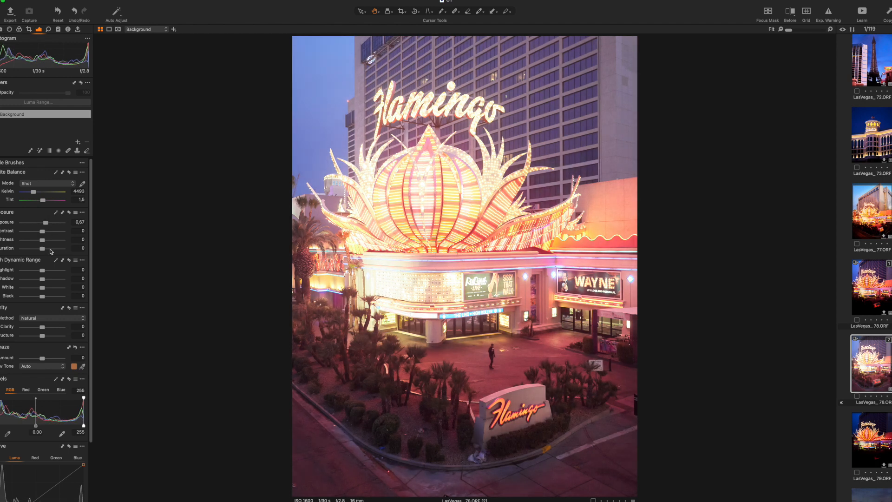
left_click_drag(44, 271, 25, 272)
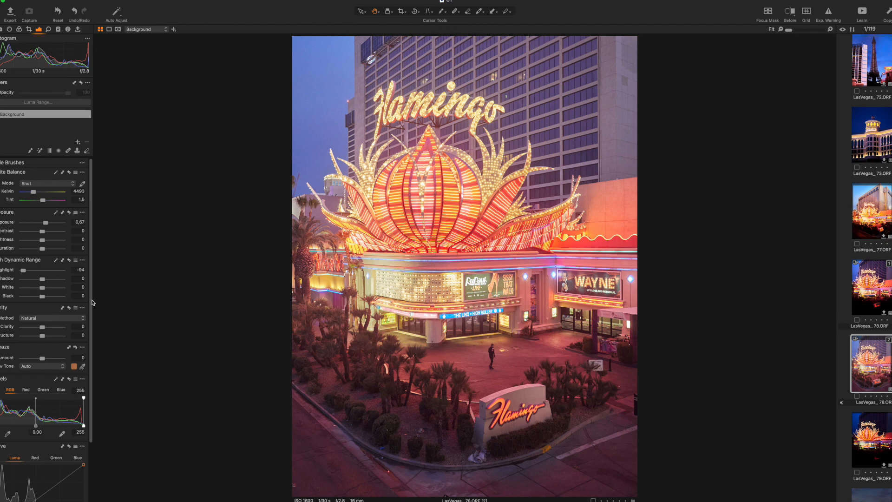
left_click_drag(22, 270, 32, 274)
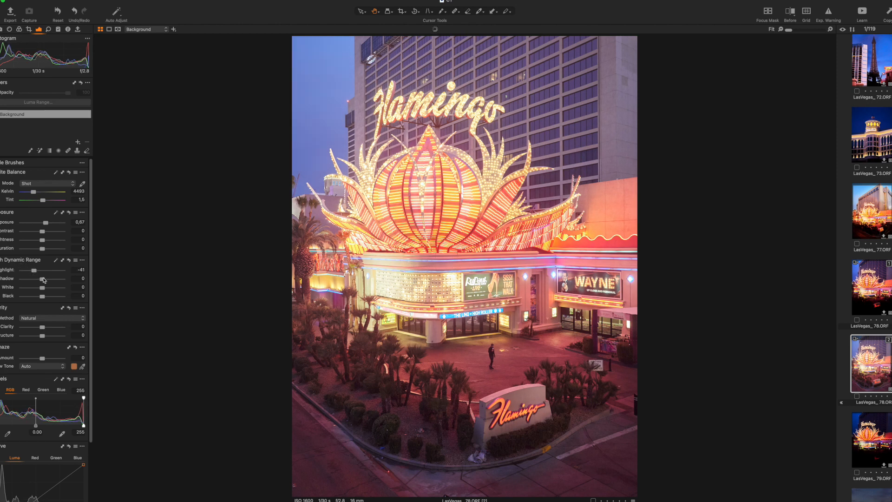
left_click_drag(42, 278, 36, 282)
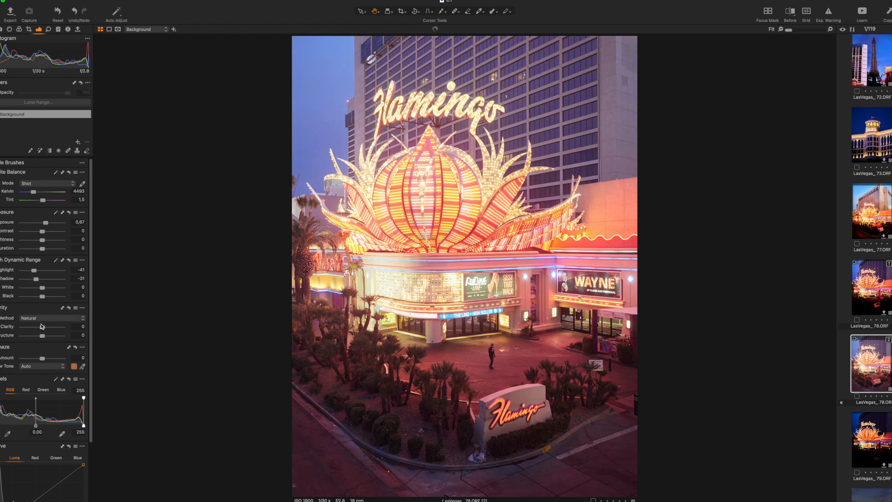
Step: Set contrast to 15 and whites to -66
left_click_drag(42, 232, 44, 232)
left_click(83, 231)
key("Return")
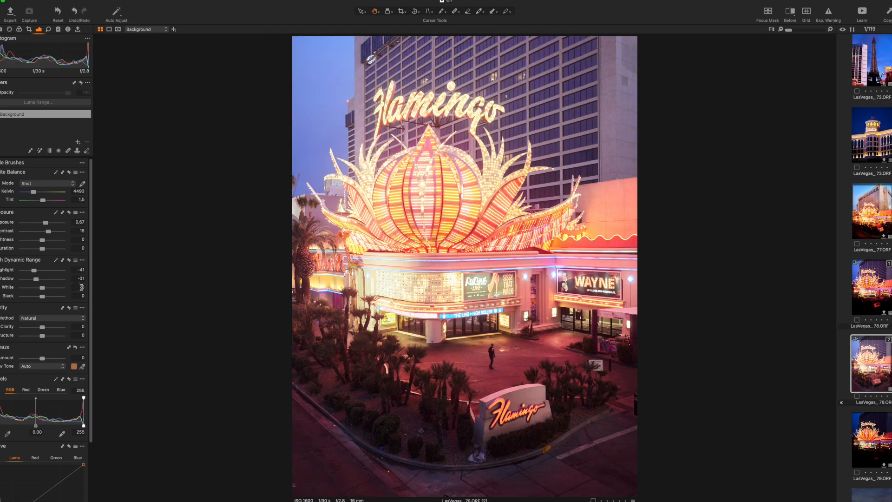
left_click_drag(43, 289, 29, 288)
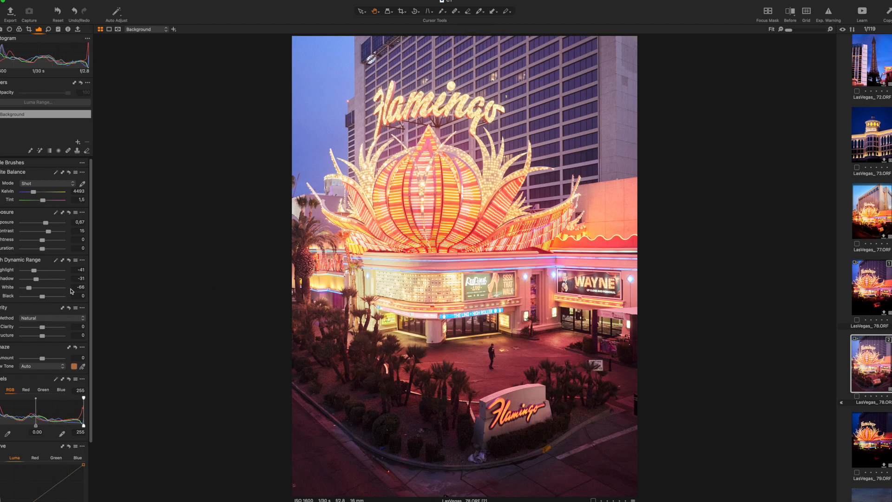
Step: Try sampling white balance from the hotel's side wall with the picker, then undo it
left_click(83, 184)
left_click(618, 199)
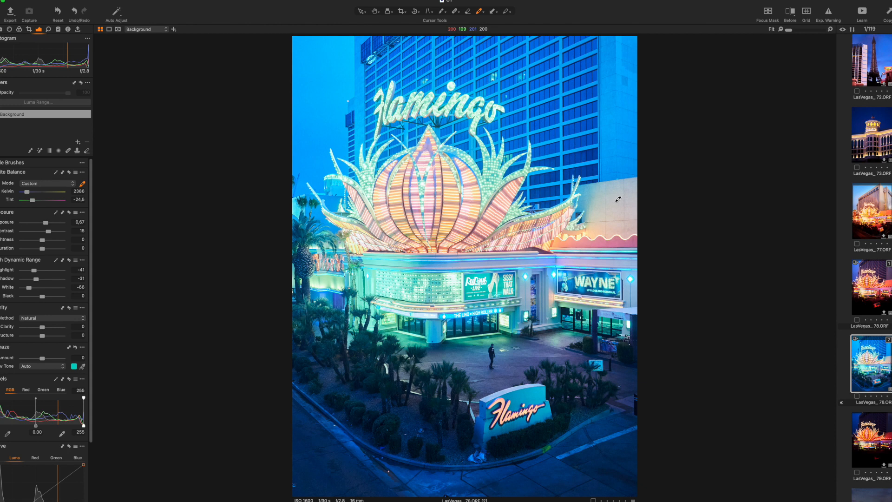
key("super+z")
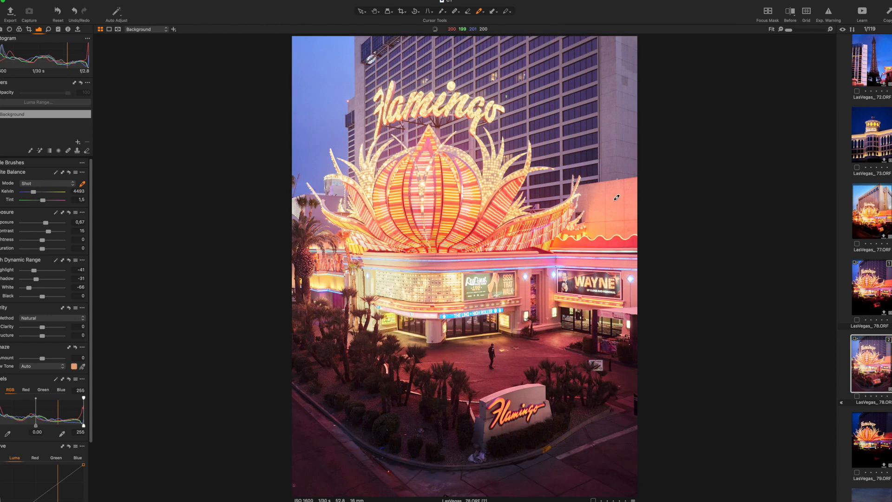
Step: Set the white balance tint to -3.3 from the on-image White Balance tool
right_click(601, 195)
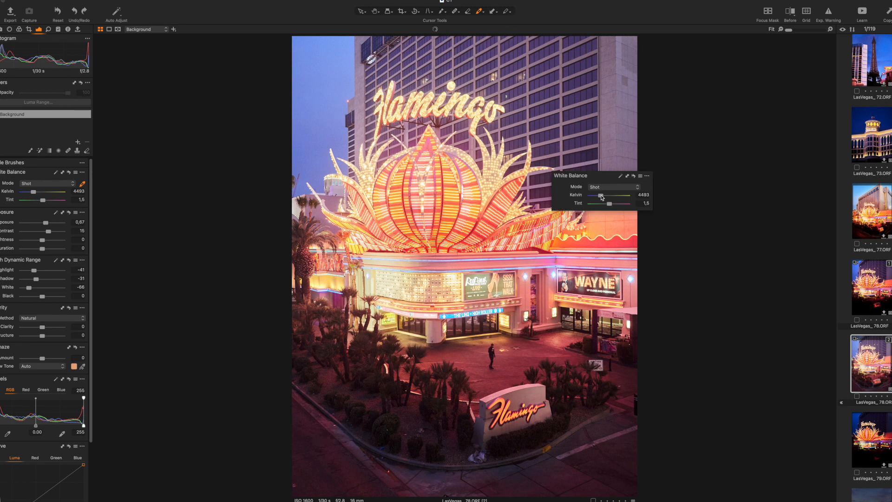
left_click_drag(611, 205, 608, 205)
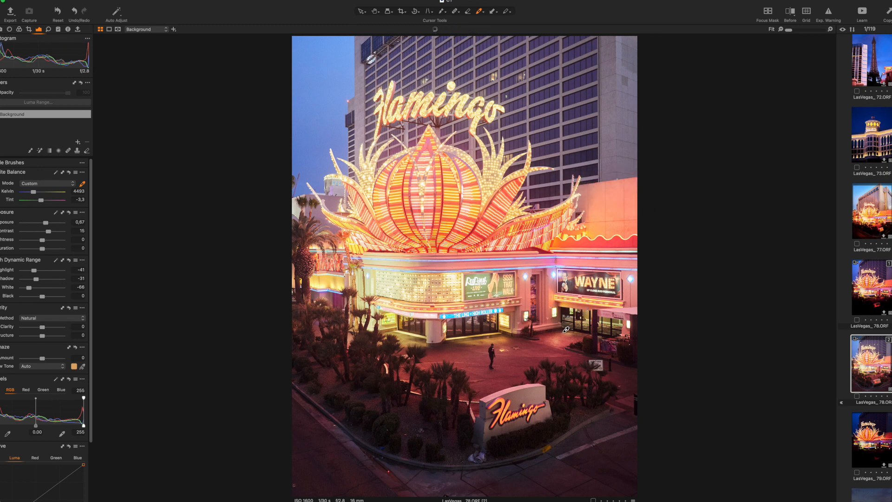
key("h")
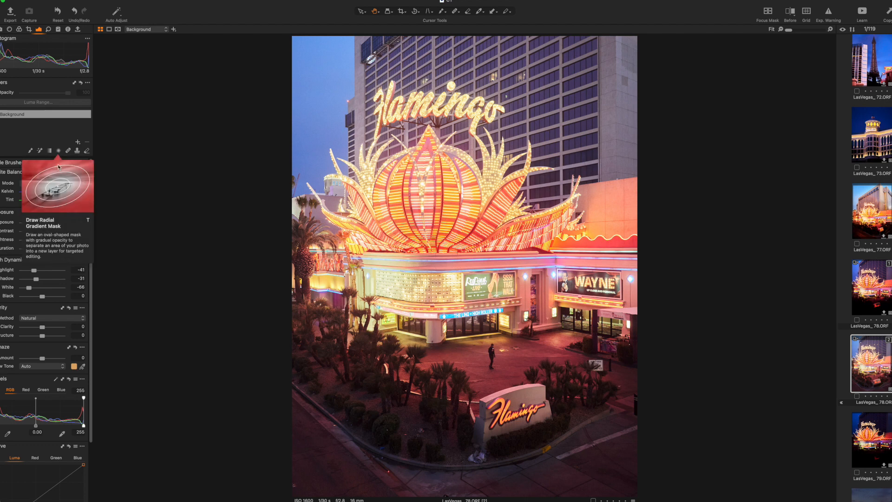
Step: Try a negative vignetting amount of about -2.47, then reset it to 0
scroll(55, 311, "down", 4)
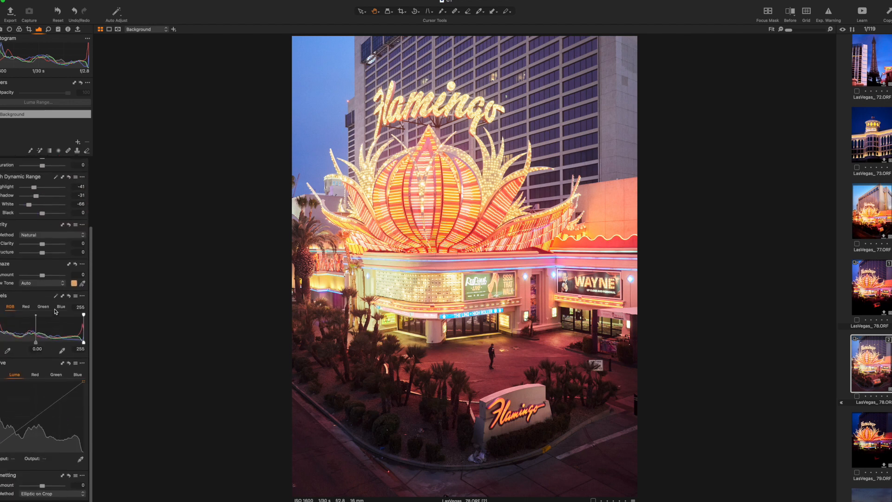
left_click_drag(43, 493, 30, 493)
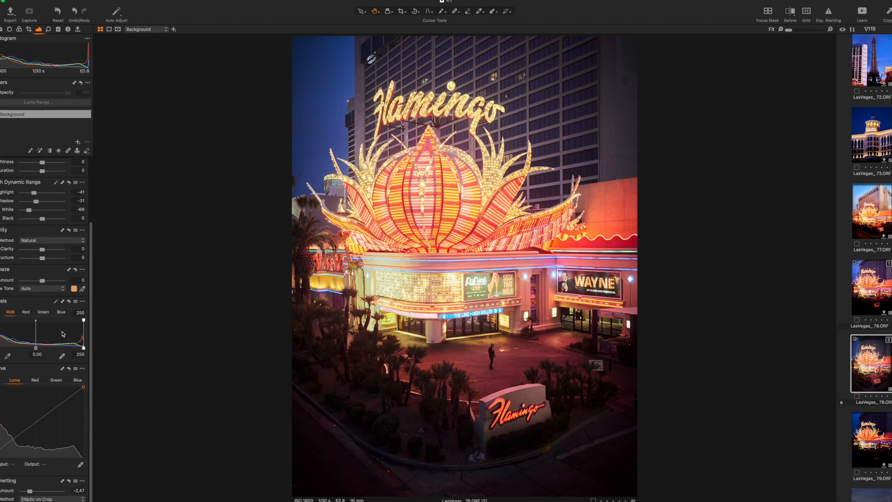
double_click(29, 491)
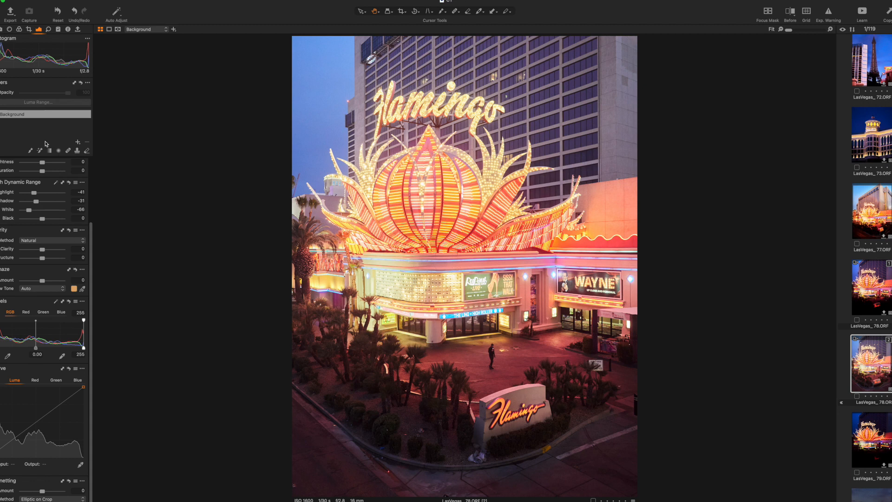
Step: Draw a linear gradient mask from the top edge down toward the sign, set its brightness to -23, and add another gradient from the bottom upward
left_click(49, 153)
left_click_drag(458, 53, 459, 169)
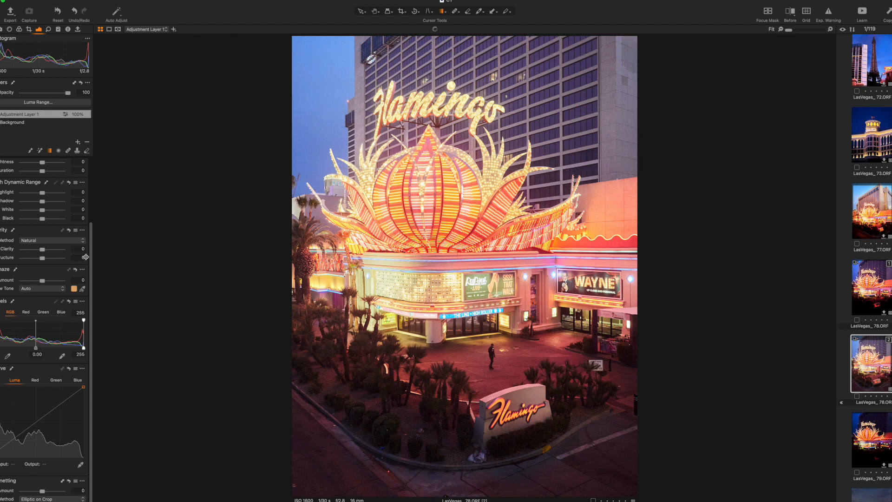
scroll(44, 211, "up", 5)
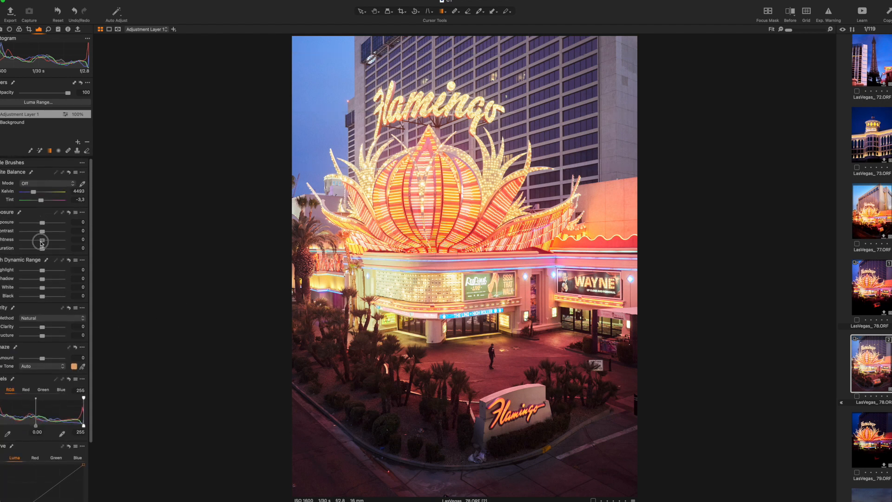
left_click_drag(42, 240, 32, 243)
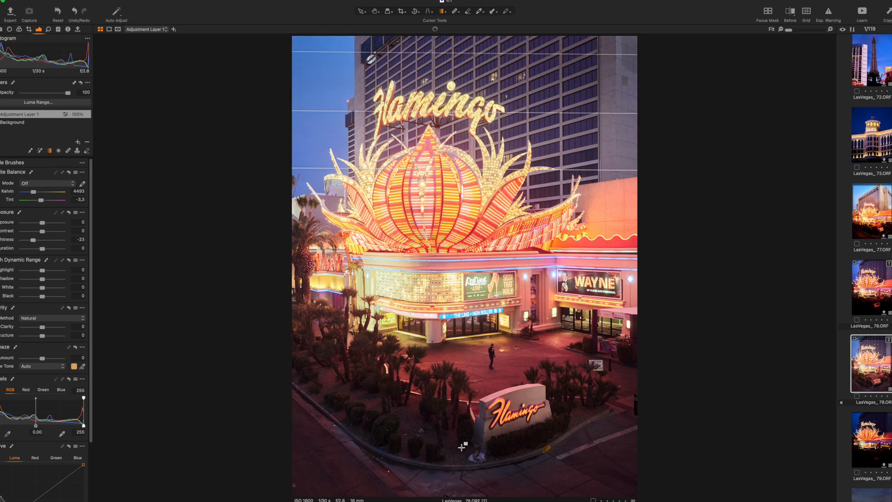
left_click_drag(461, 481, 468, 392)
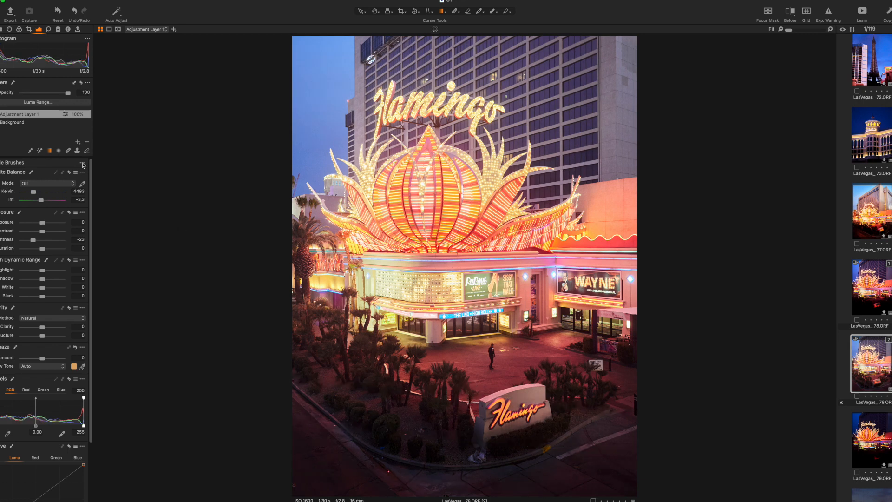
Step: Add a second adjustment layer with a top-down linear gradient mask and set its brightness to -17
left_click(77, 143)
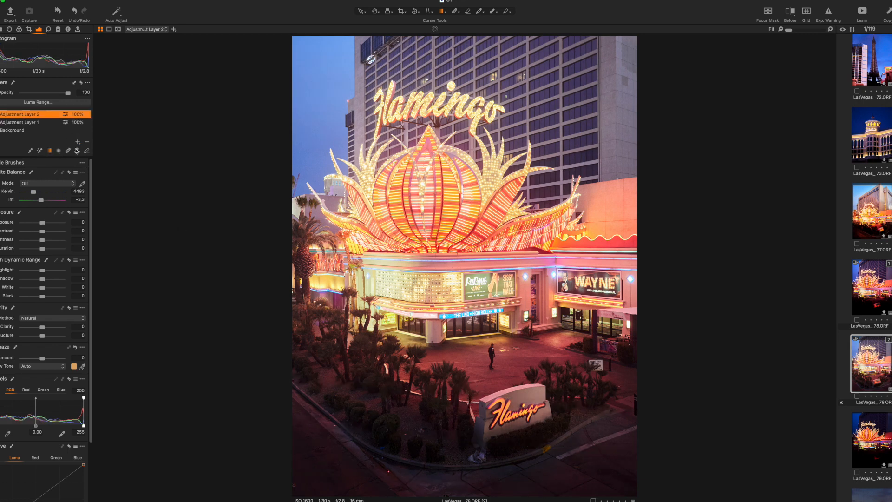
left_click_drag(468, 54, 470, 184)
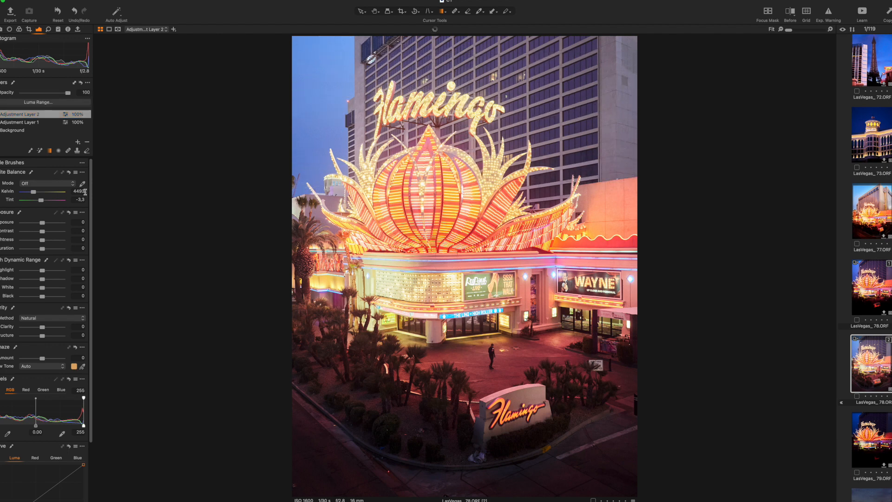
left_click_drag(41, 240, 36, 241)
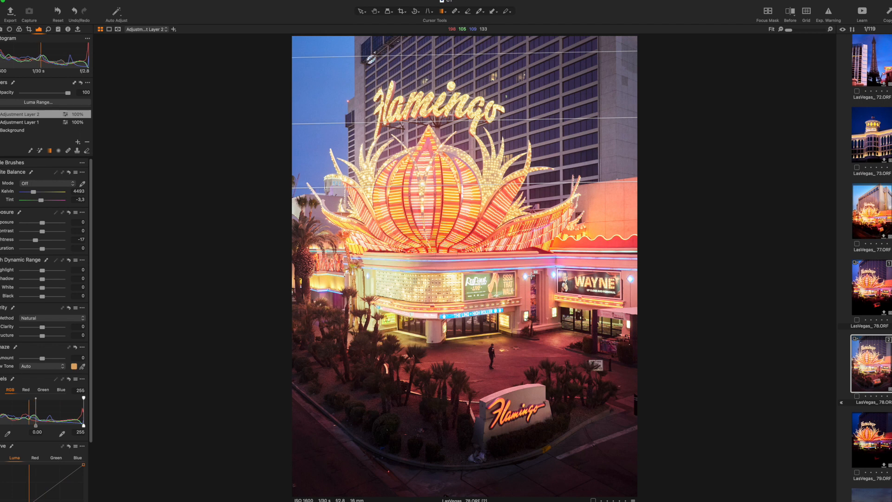
key("h")
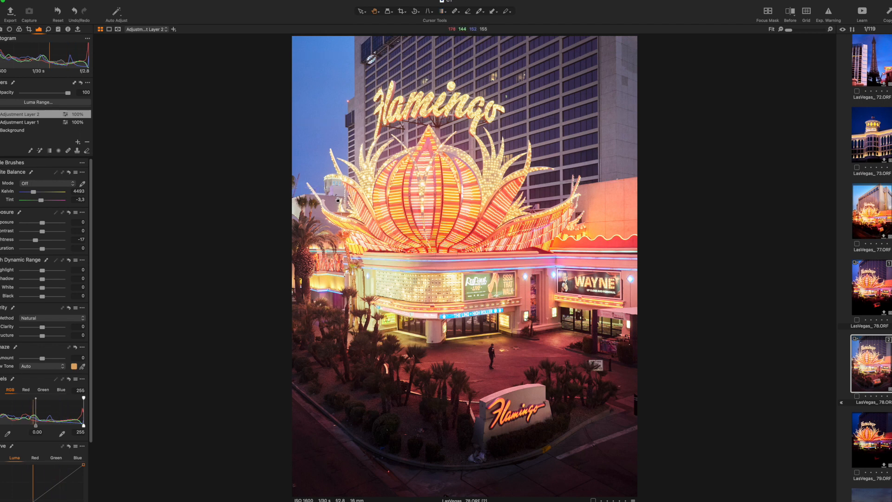
Step: Zoom in and heal away the small object at the left edge beside the sign with a smaller Heal brush
left_click(294, 179)
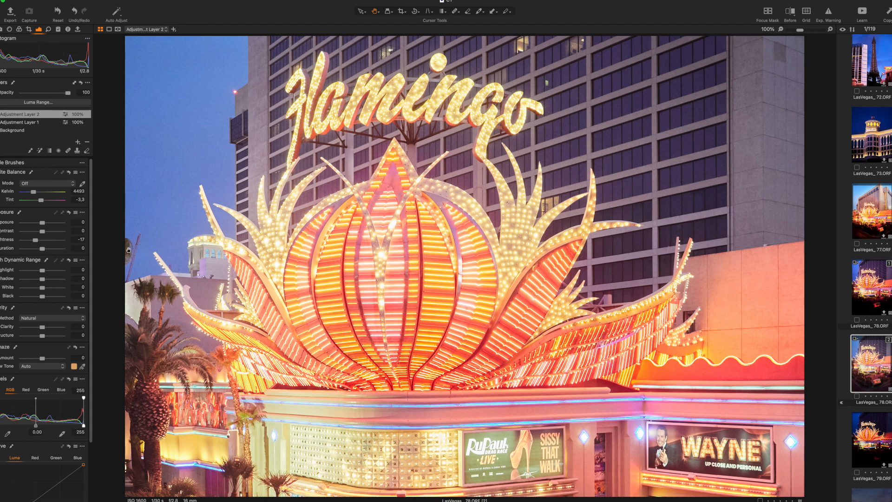
key("b")
right_click(180, 201)
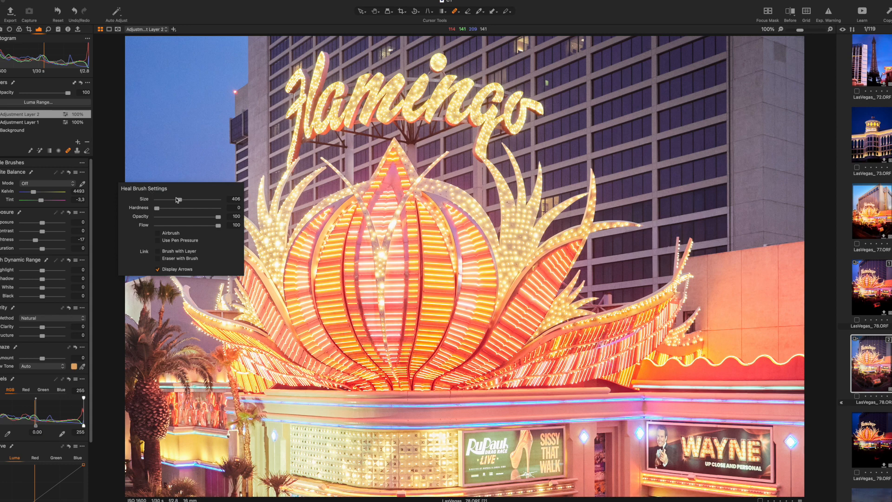
left_click_drag(180, 201, 168, 200)
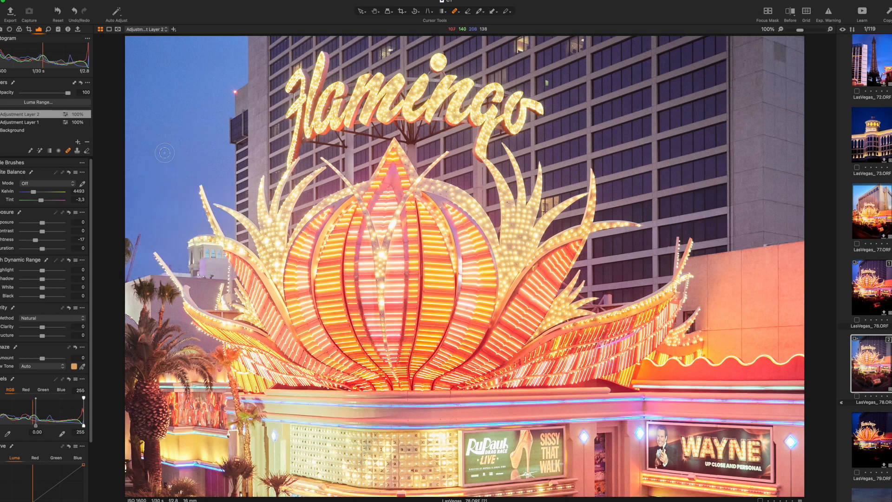
mouse_move(131, 229)
left_mouse_down()
mouse_move(126, 265)
mouse_move(123, 240)
mouse_move(124, 268)
left_mouse_up()
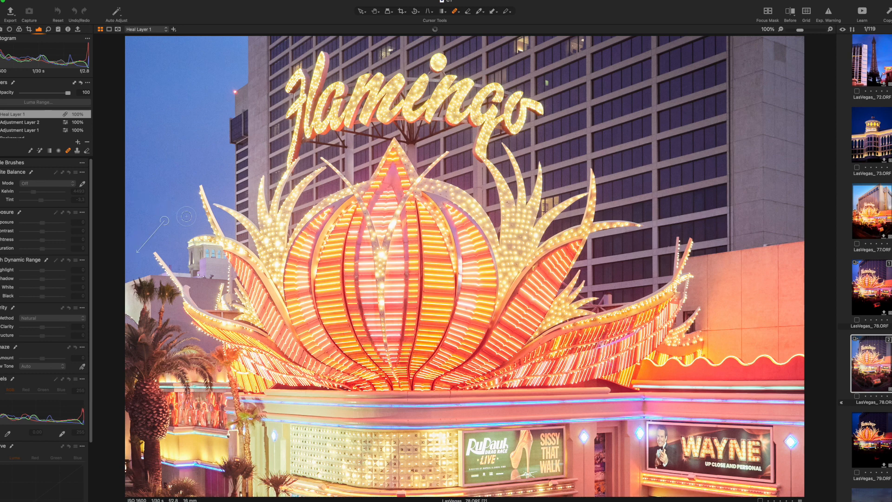
key("h")
scroll(204, 227, "down", 1)
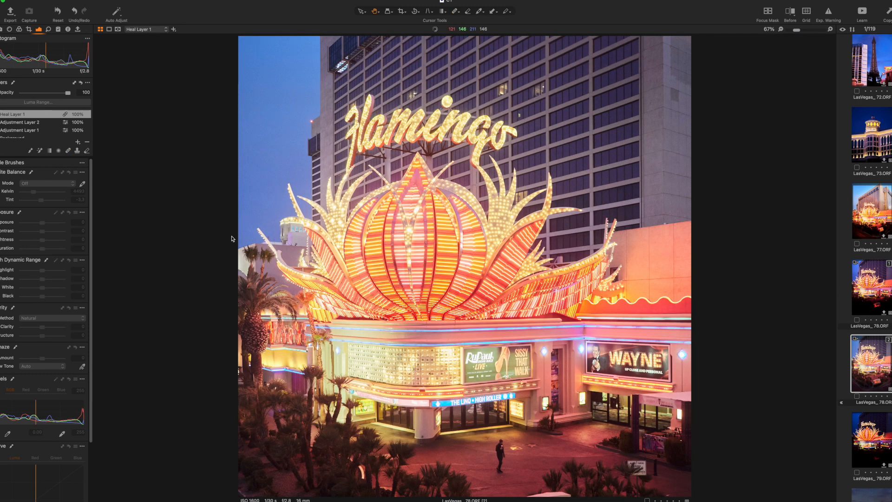
scroll(387, 243, "down", 1)
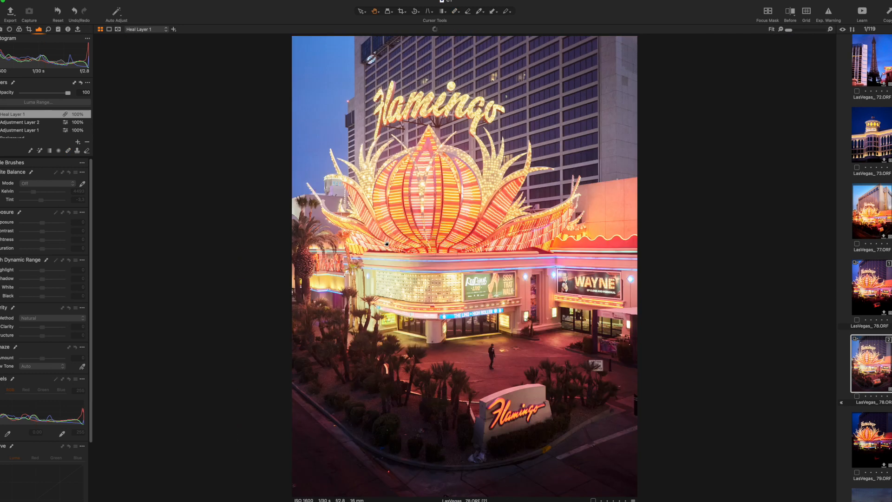
Step: Select the Background layer in the layers list
left_click(1, 114)
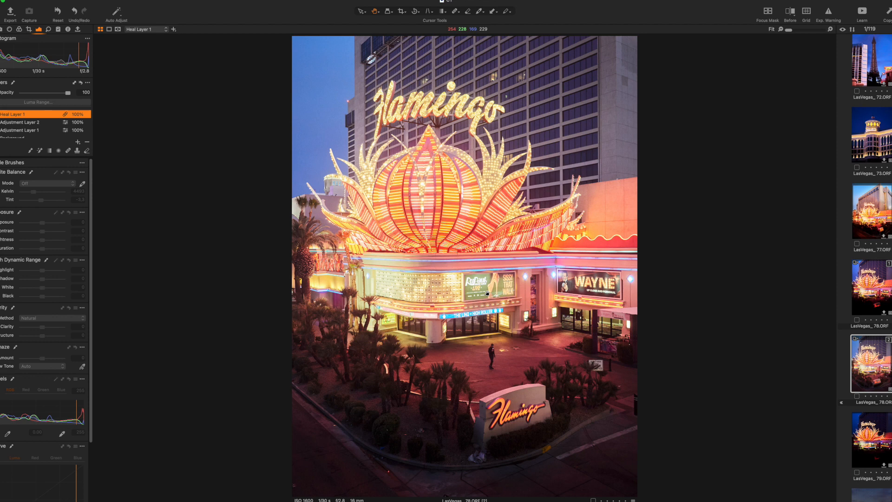
scroll(39, 126, "down", 1)
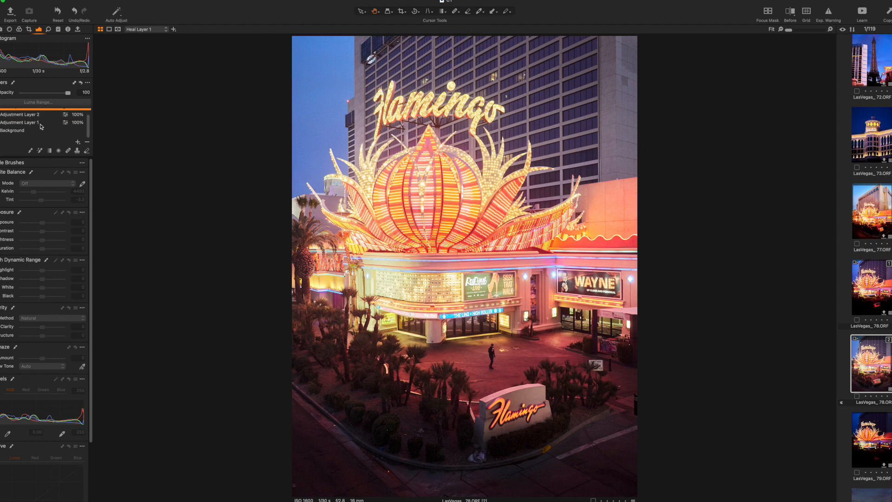
left_click(49, 130)
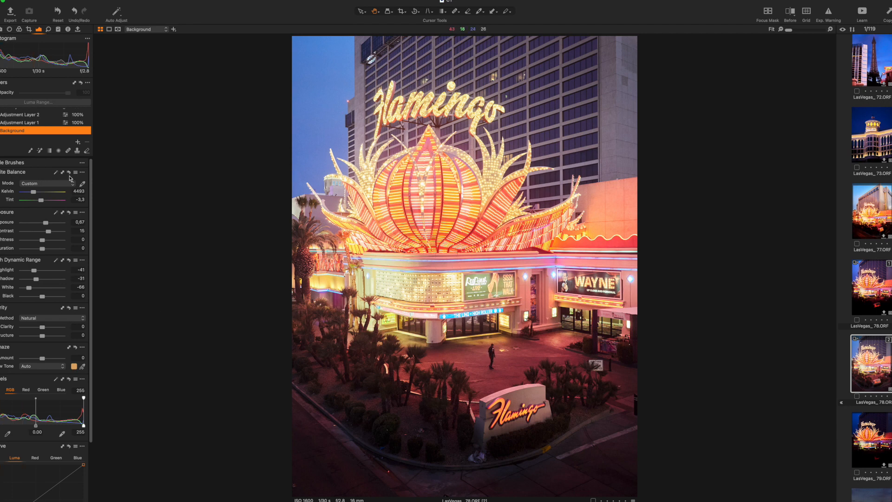
Step: Draw a radial gradient mask around the person standing in the plaza, preview the mask, and enlarge and reshape the ellipse
left_click(58, 151)
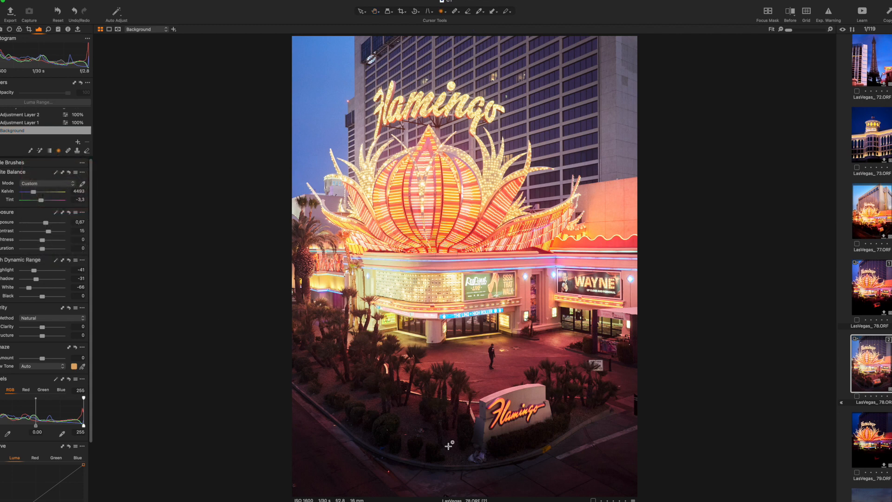
mouse_move(490, 346)
left_mouse_down()
mouse_move(515, 382)
mouse_move(496, 359)
left_mouse_up()
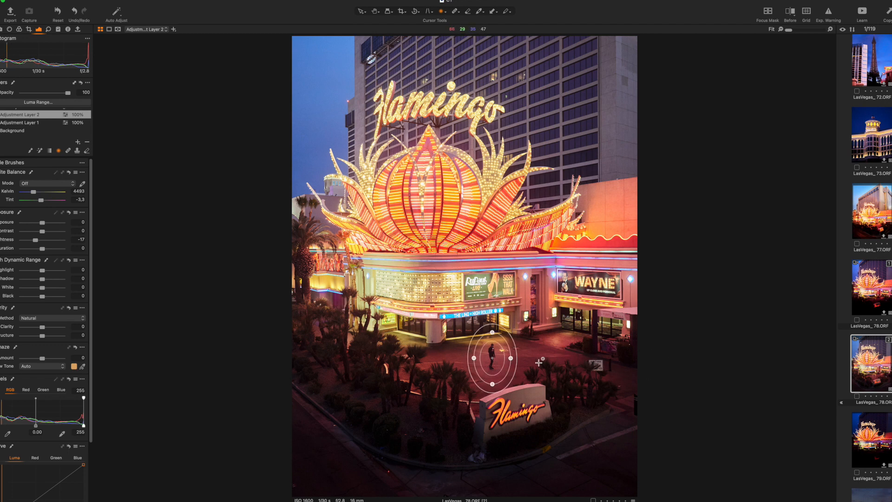
key("m")
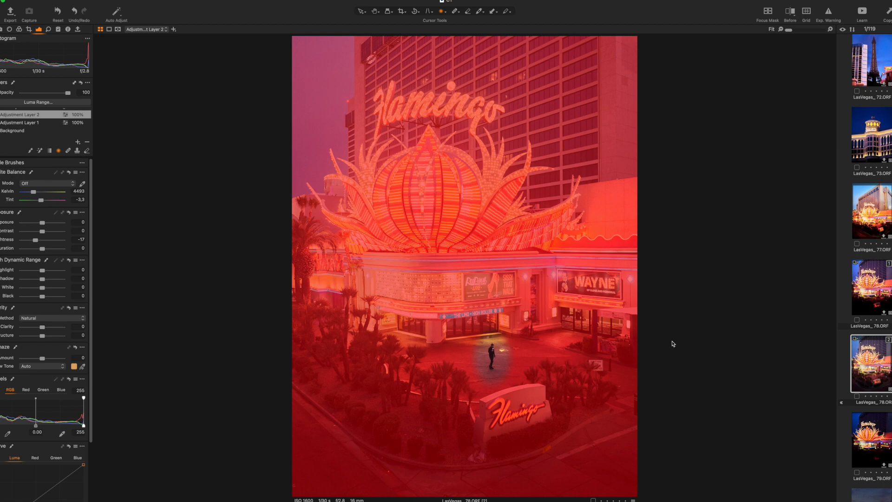
key("m")
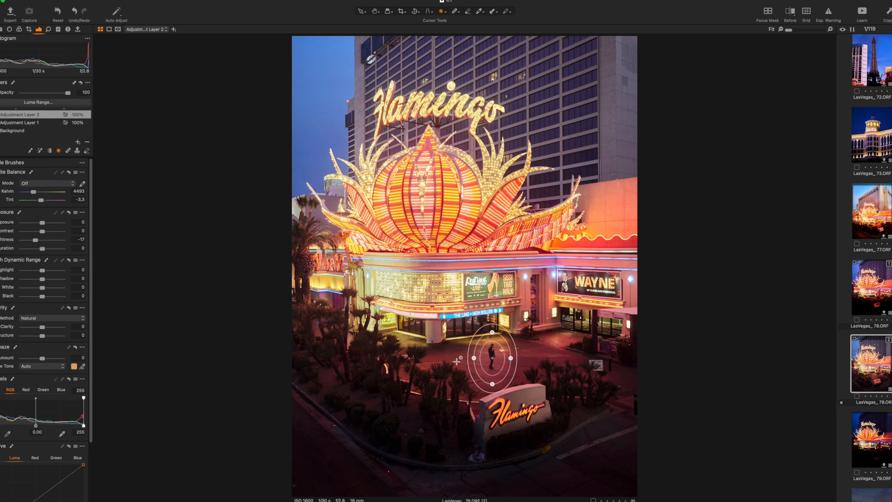
left_click_drag(482, 369, 477, 374)
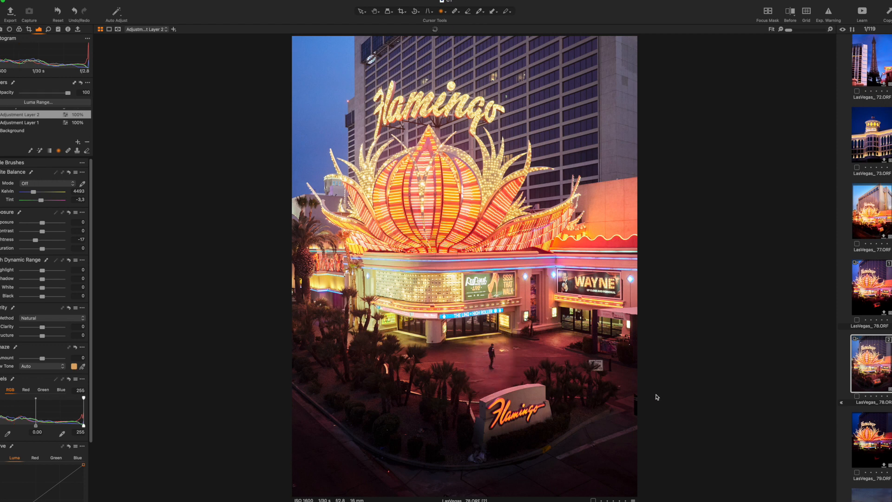
left_click_drag(507, 373, 492, 357)
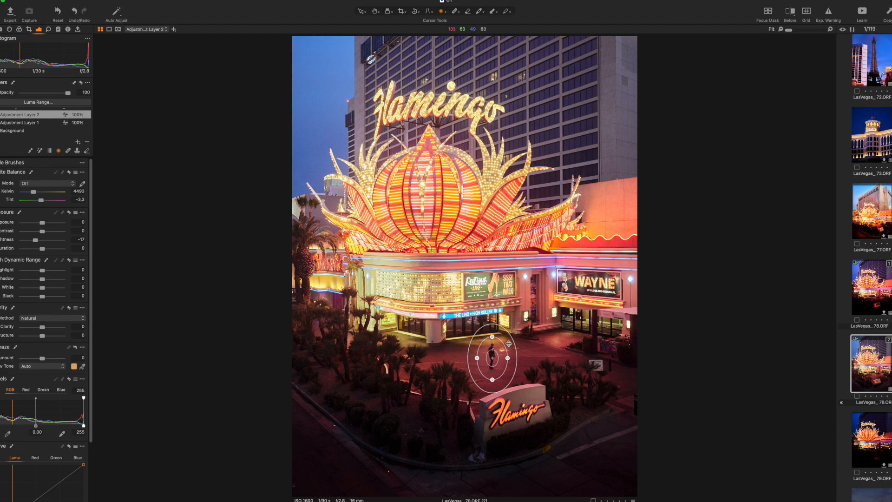
left_click_drag(509, 344, 538, 346)
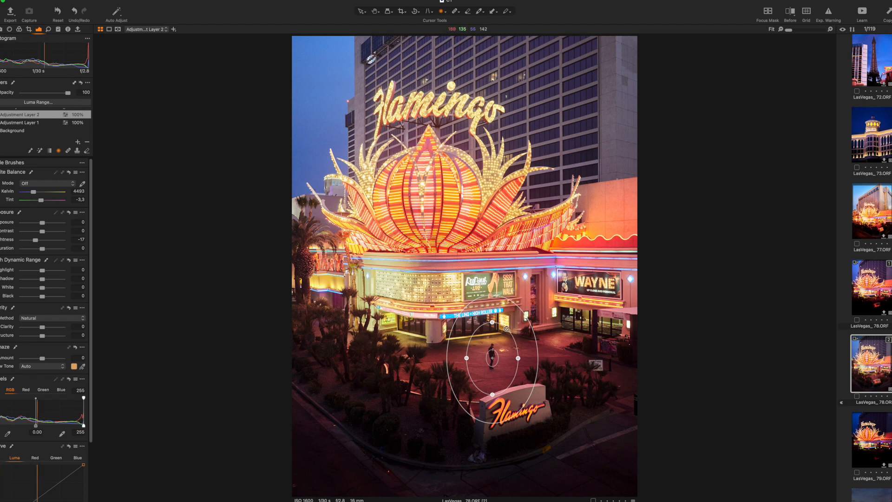
mouse_move(470, 333)
left_mouse_down()
mouse_move(483, 331)
mouse_move(474, 337)
left_mouse_up()
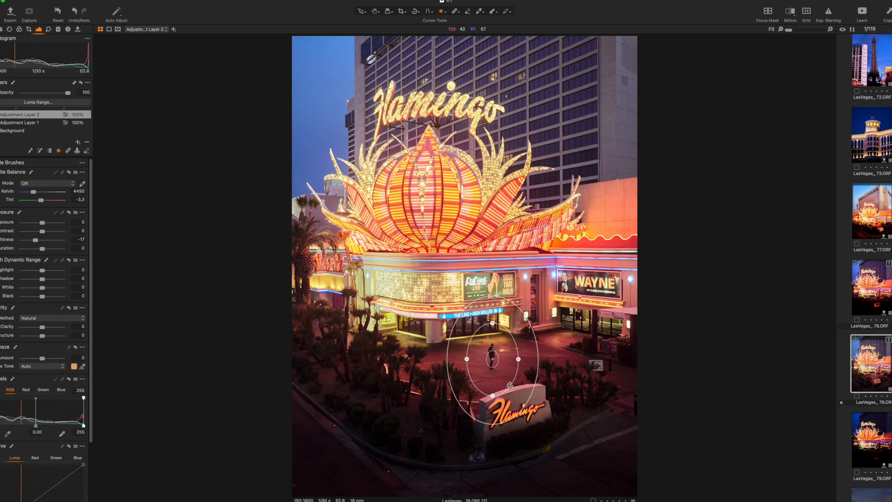
left_click_drag(509, 385, 493, 387)
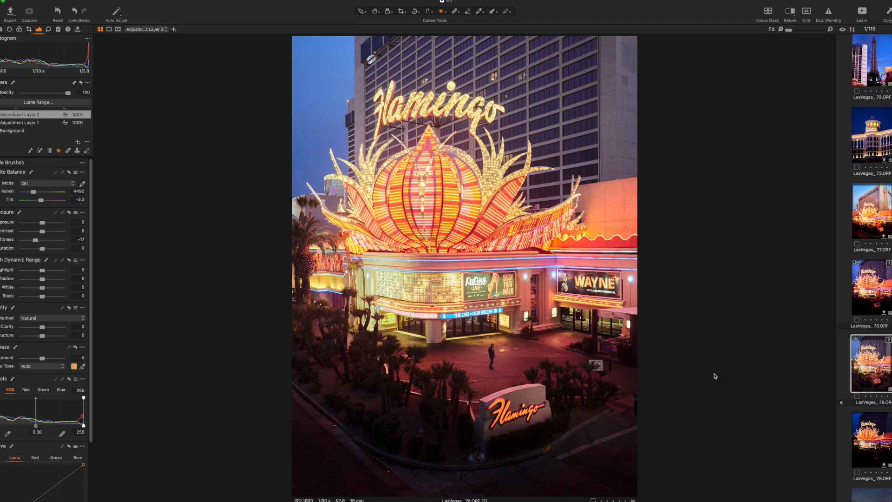
Step: Toggle Adjustment Layer 2 off and on to compare, then set its brightness to -27
scroll(37, 130, "up", 1)
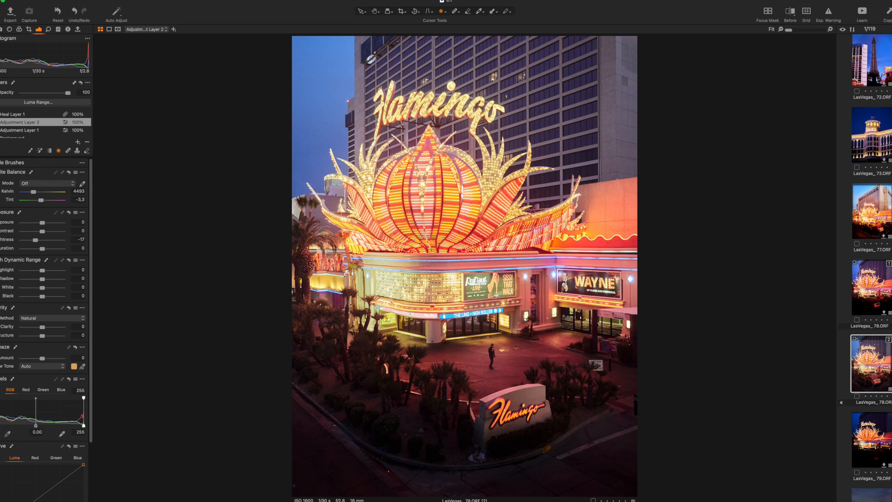
left_click(1, 122)
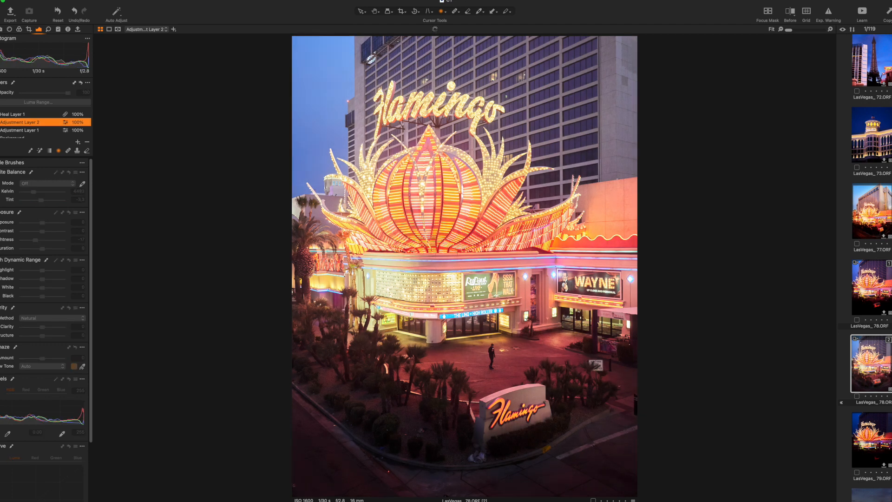
left_click(1, 122)
left_click(1, 122)
left_click(1, 122)
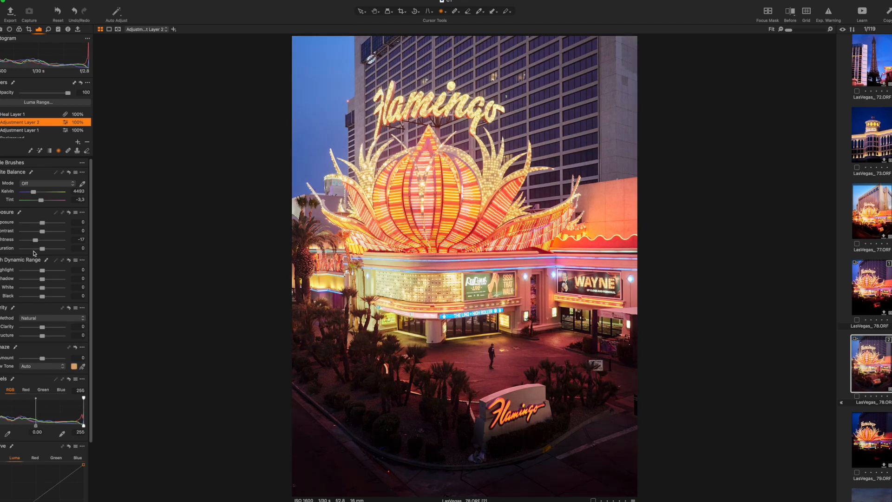
left_click_drag(35, 239, 31, 240)
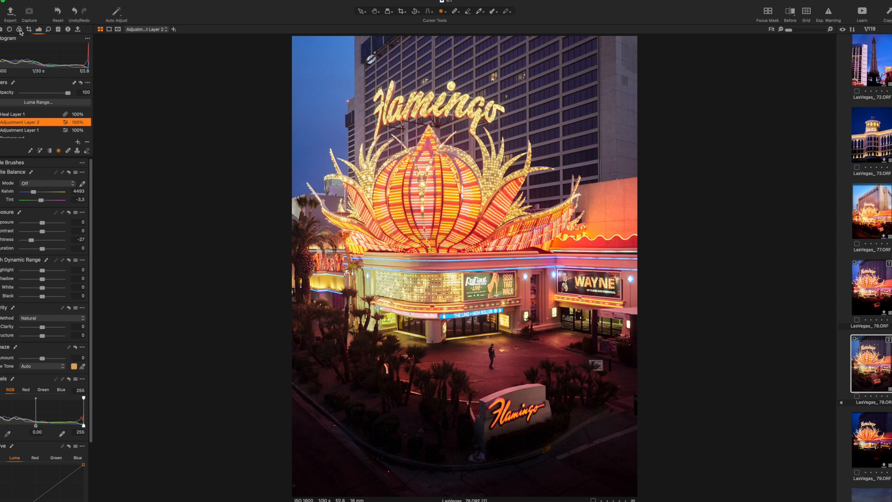
Step: On the Background layer, pick the sky colour with the Color Editor picker and raise its saturation to 10.4
left_click(19, 29)
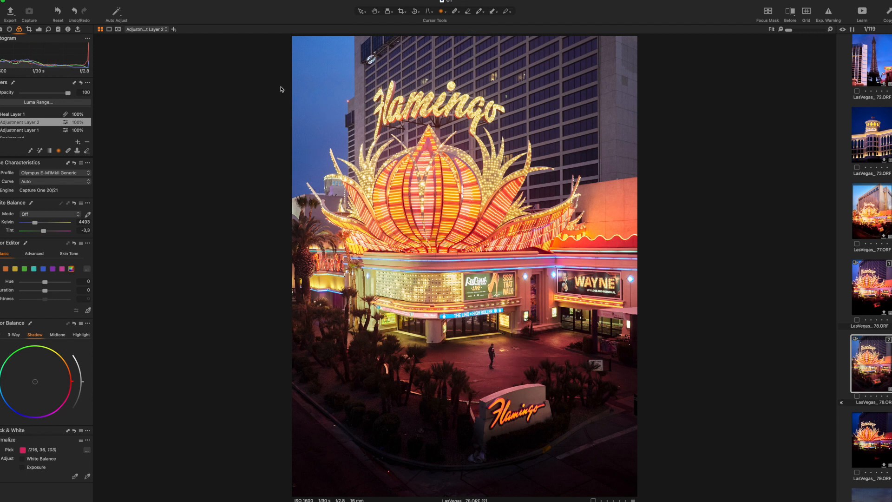
scroll(17, 129, "down", 1)
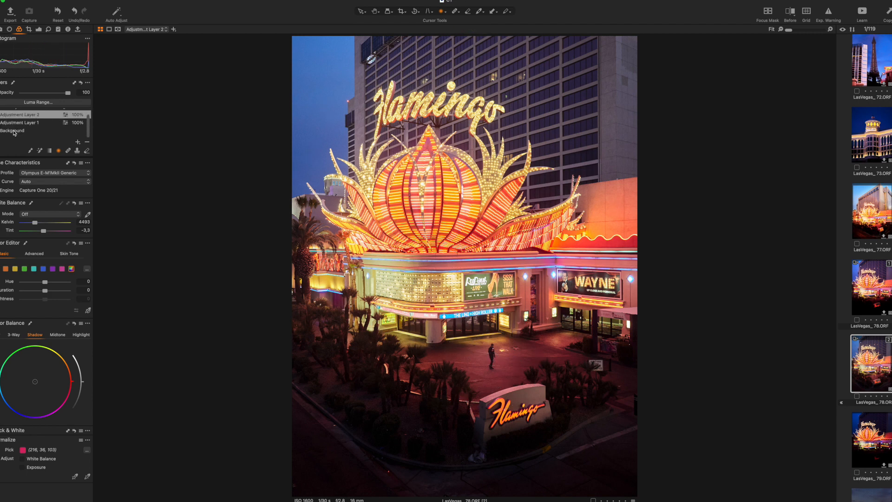
left_click(32, 130)
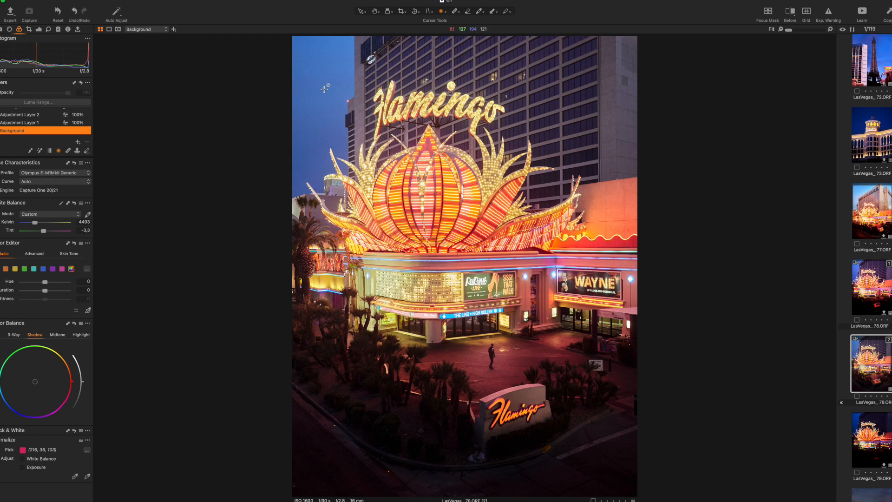
left_click(43, 269)
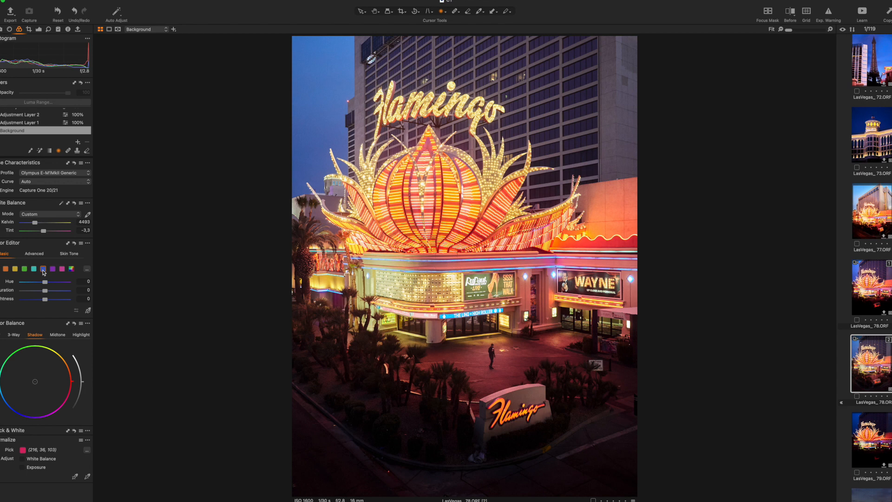
left_click(88, 310)
left_click_drag(322, 140, 332, 135)
Step: Set the sky colour's lightness to -8.1 and try shifting its hue back and forth
left_click_drag(45, 299, 43, 302)
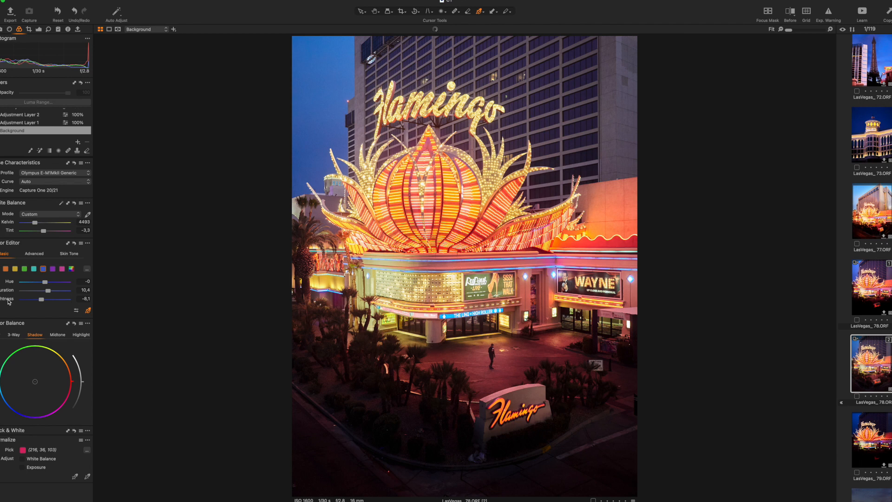
left_click_drag(42, 285, 91, 285)
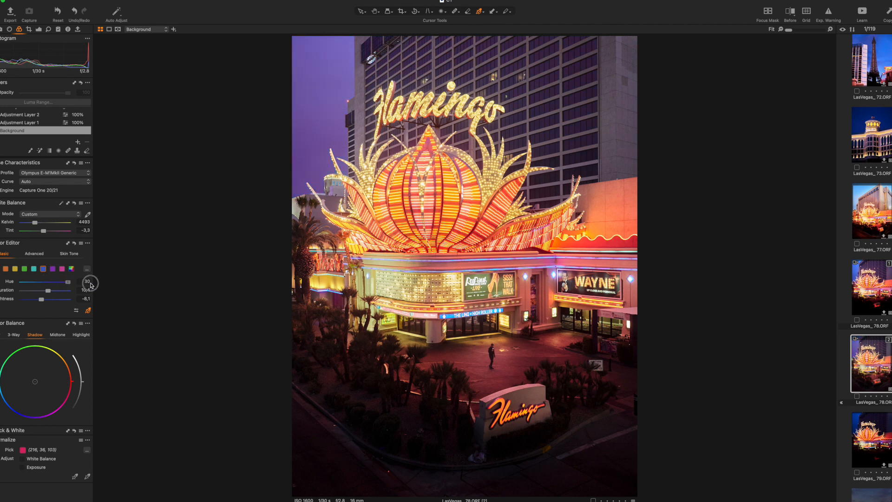
left_click_drag(91, 285, 50, 293)
Step: Pick the neon sign's colour with the Color Editor and set its hue to -5.7, saturation 7.9 and lightness 6.2
left_click(525, 256)
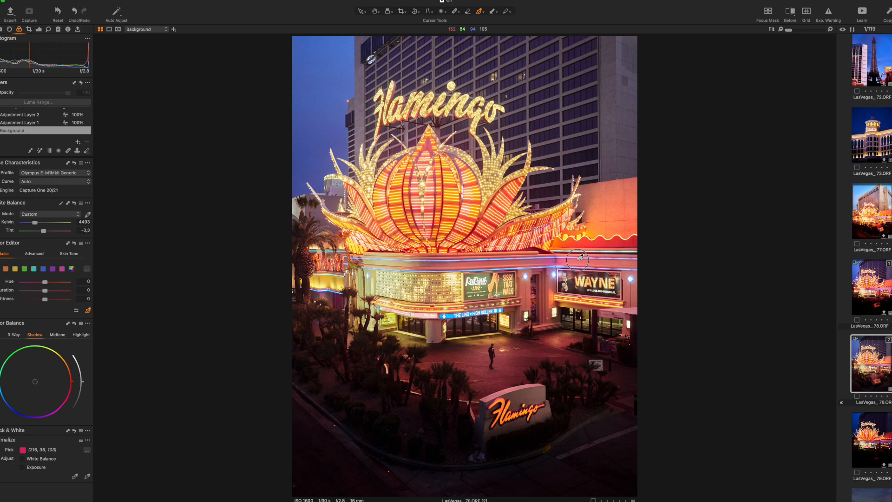
left_click_drag(578, 260, 583, 260)
left_click_drag(44, 299, 2, 284)
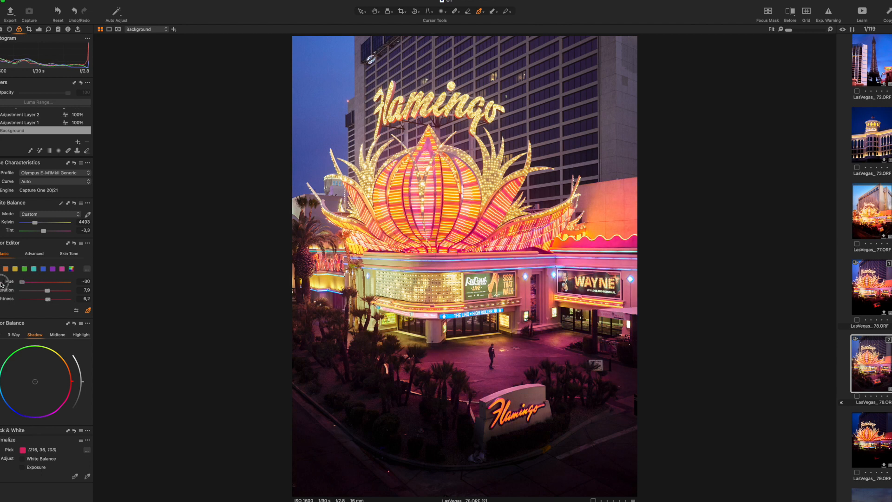
left_click_drag(3, 284, 84, 291)
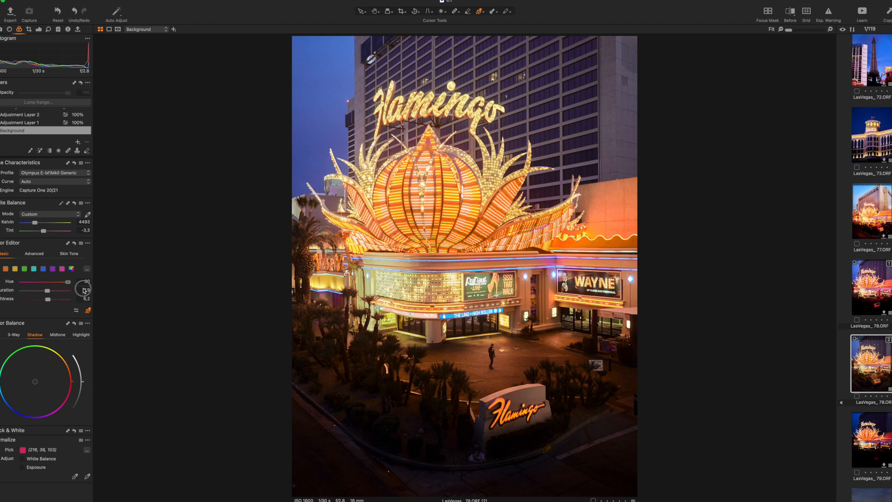
double_click(65, 283)
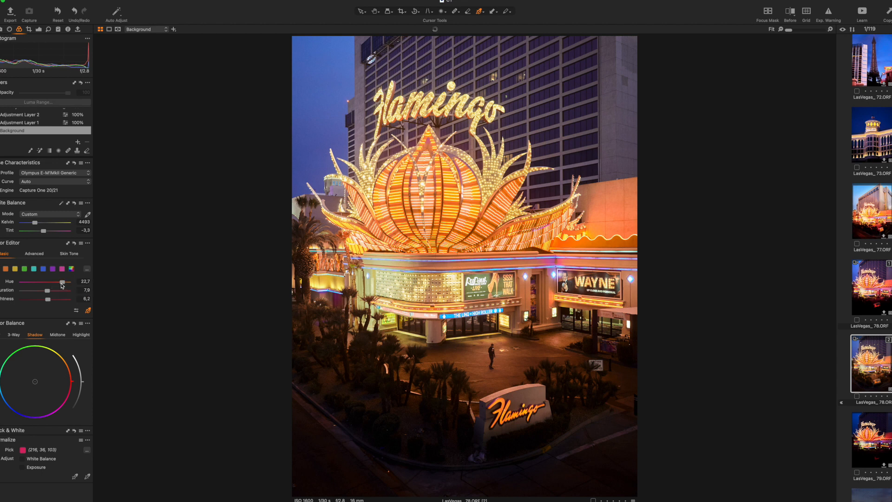
left_click_drag(45, 283, 43, 284)
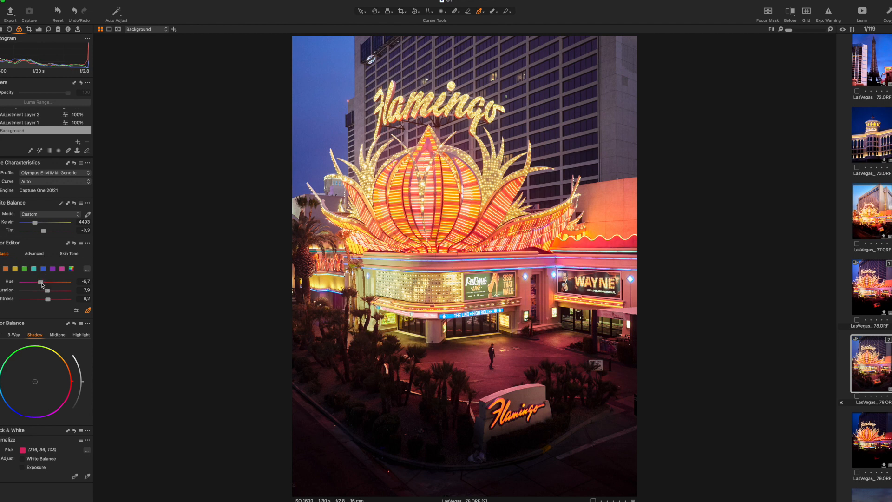